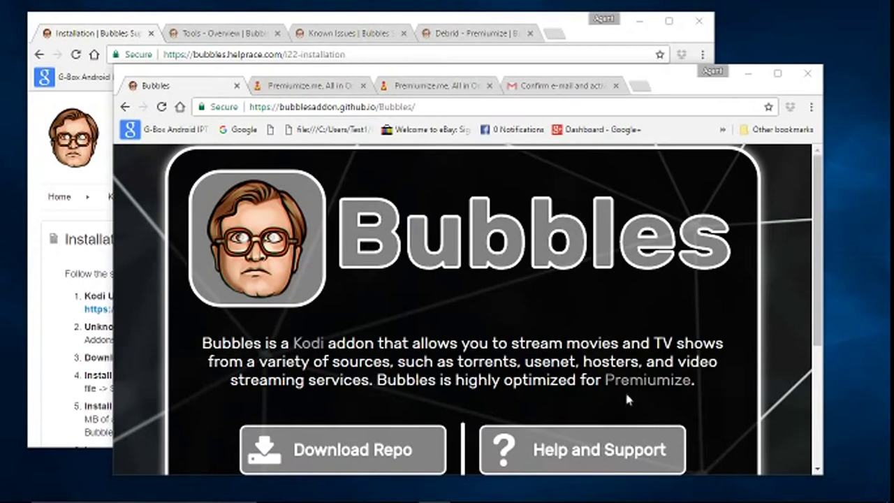
Scroll the page and select the Bubbles site's web address
scroll(545, 393, down, 1)
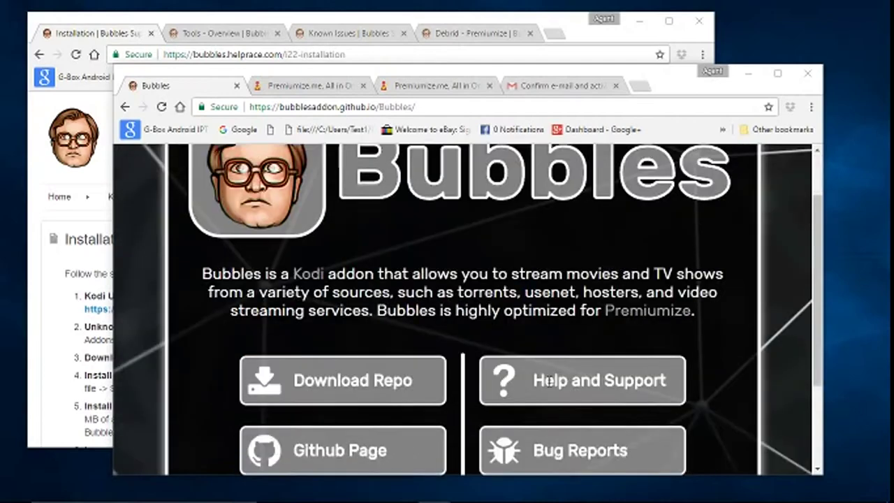
scroll(550, 381, down, 2)
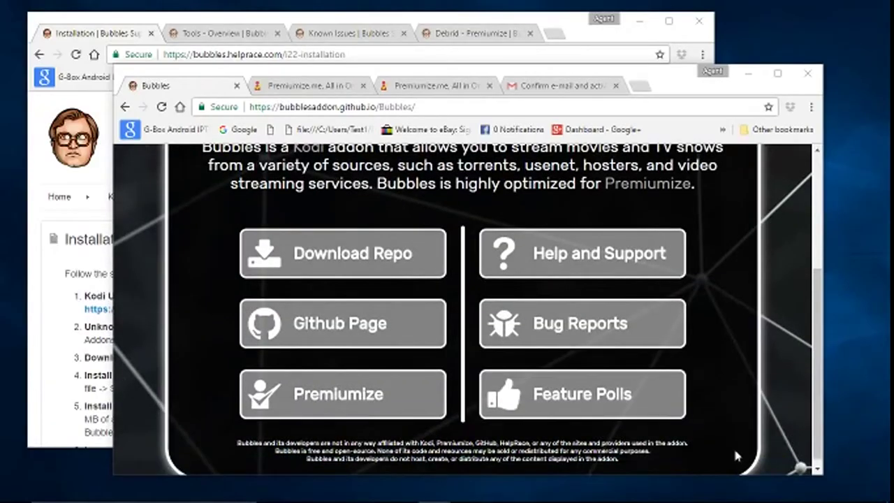
click(321, 109)
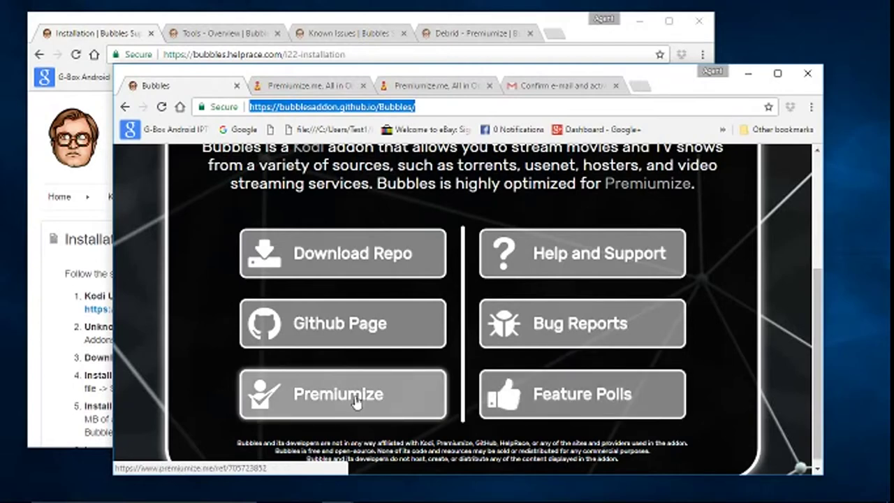
View the premiumize.me registration page and activation-sent notice, then the confirmation e-mail
click(304, 90)
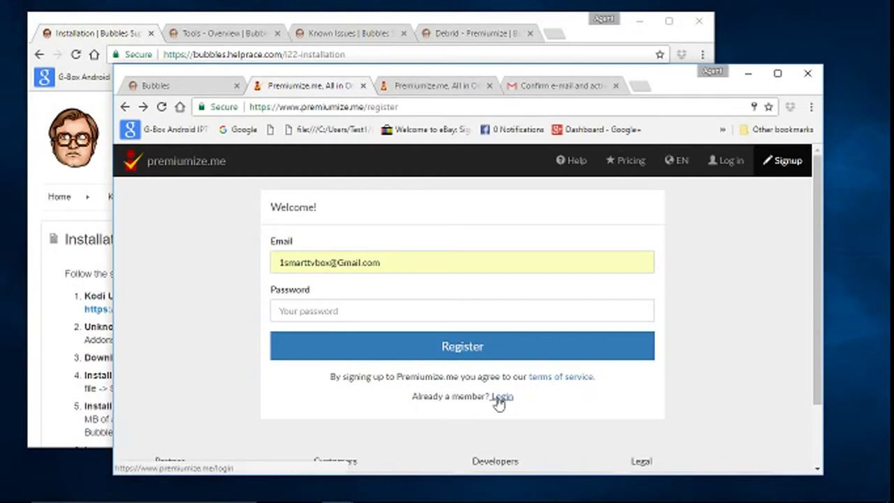
click(417, 89)
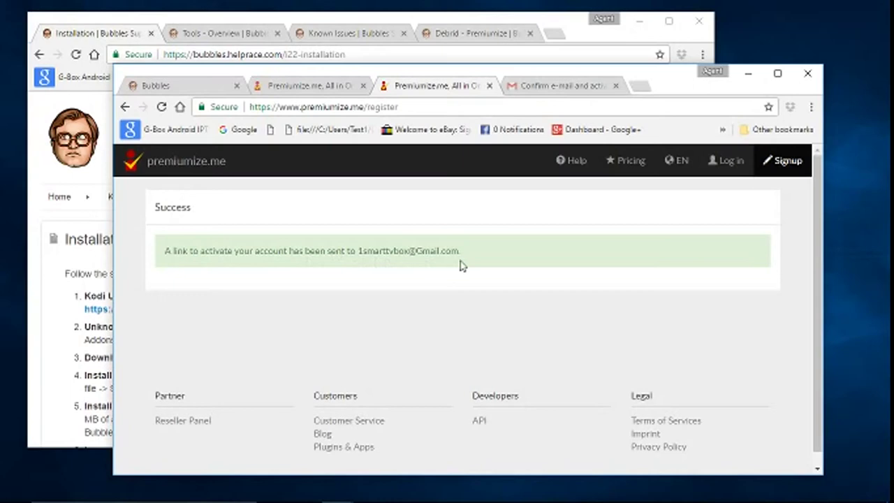
click(531, 87)
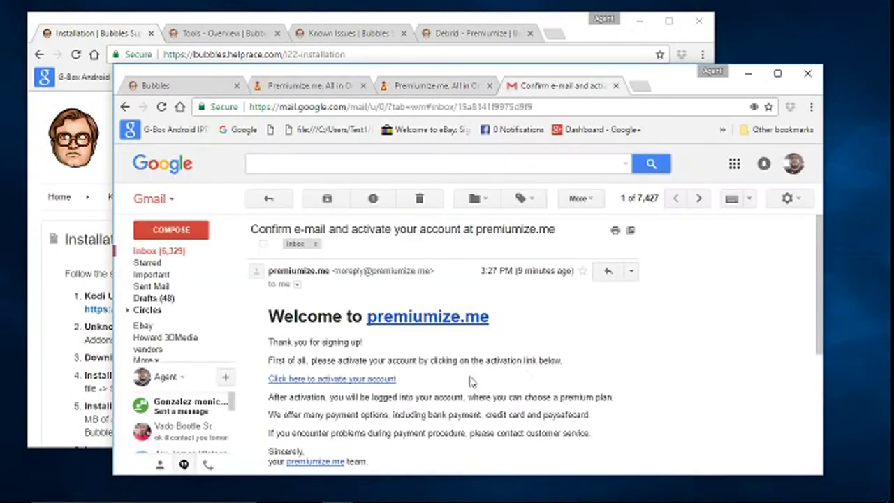
Follow the 'Click here to activate your account' link in the premiumize.me e-mail
click(326, 380)
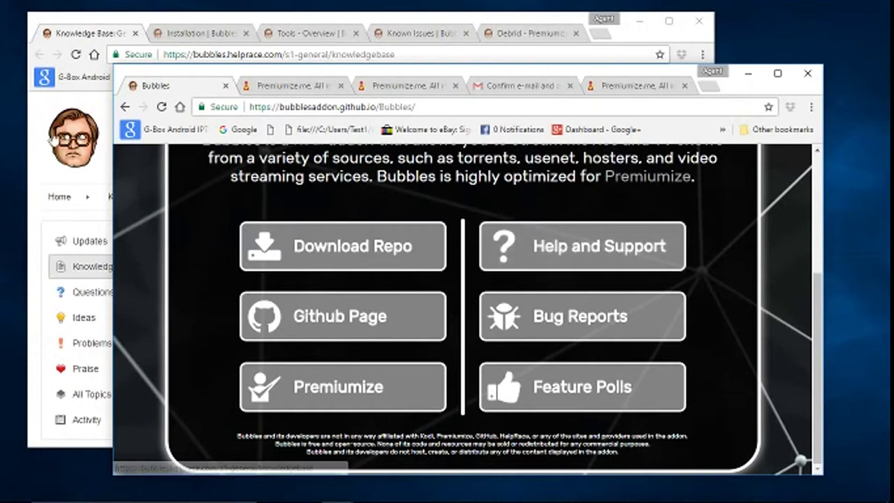
Read the Bubbles Support Installation and Tools - Overview articles
click(42, 105)
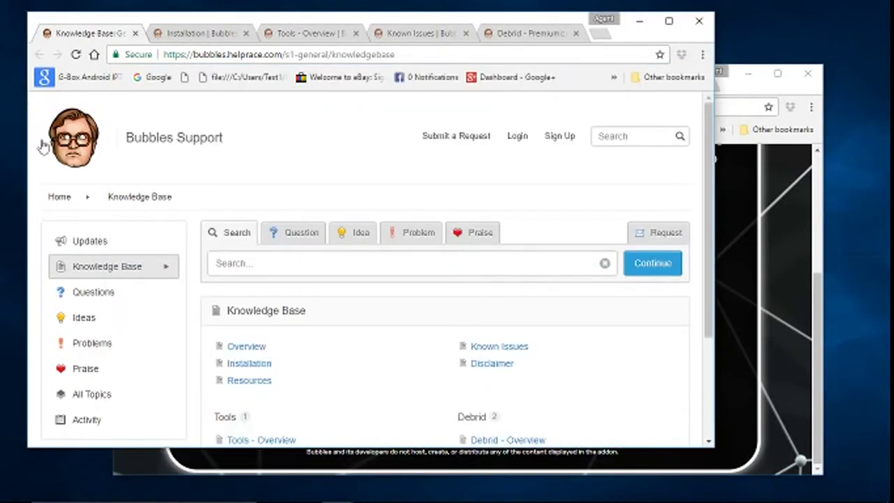
click(218, 35)
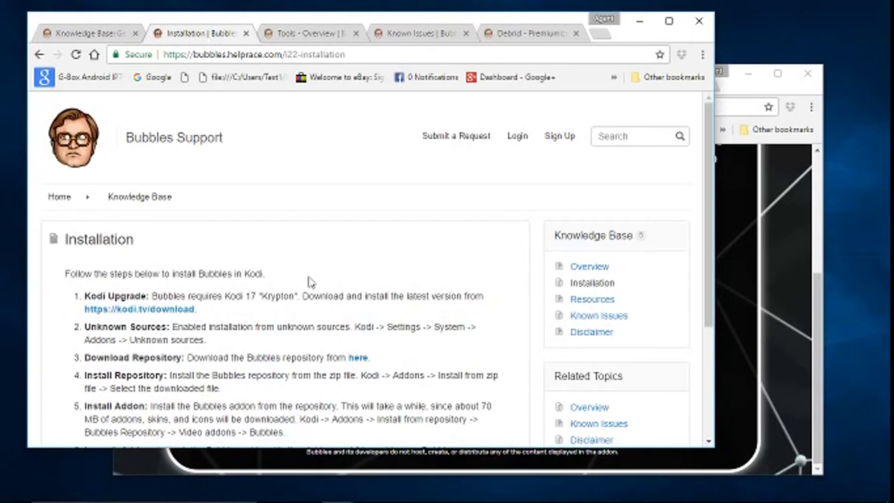
scroll(310, 281, down, 3)
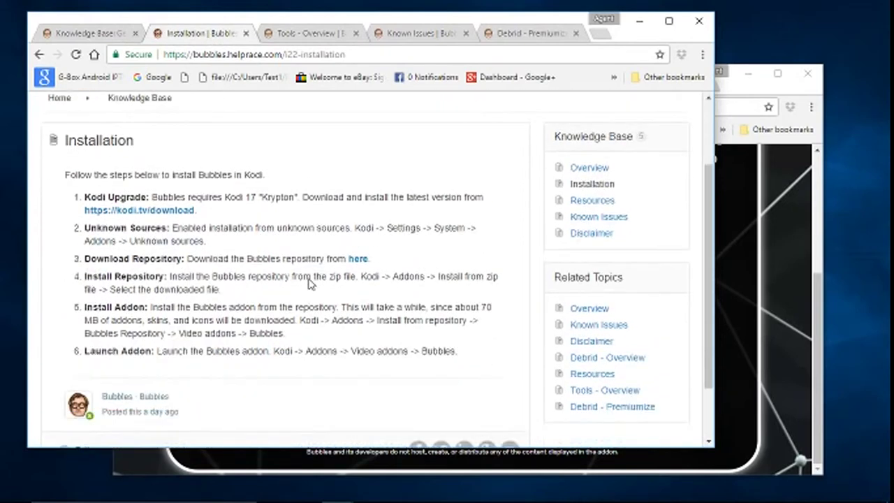
scroll(309, 280, up, 3)
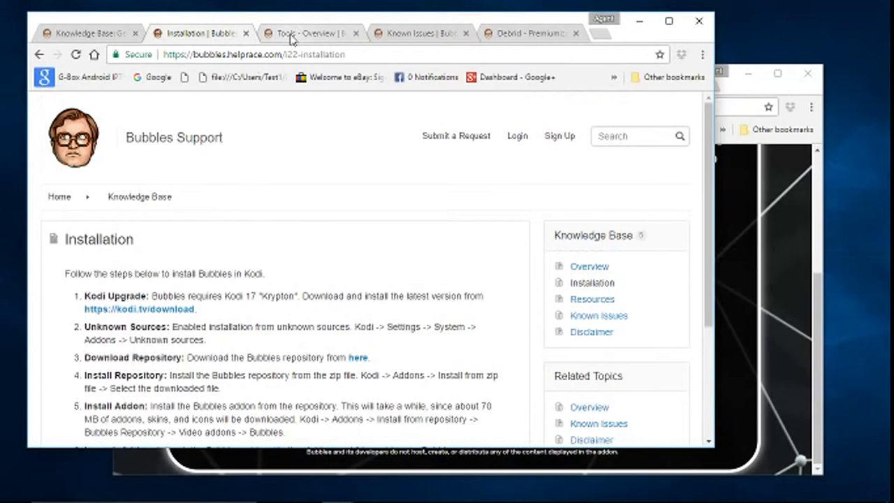
click(291, 36)
scroll(393, 352, down, 1)
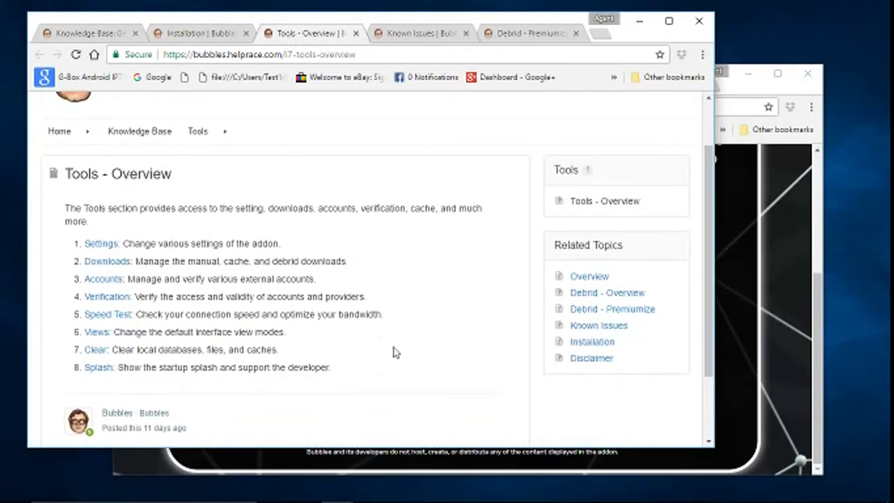
Check the Known Issues and Debrid - Premiumize articles, then download the Bubbles repository zip
click(425, 33)
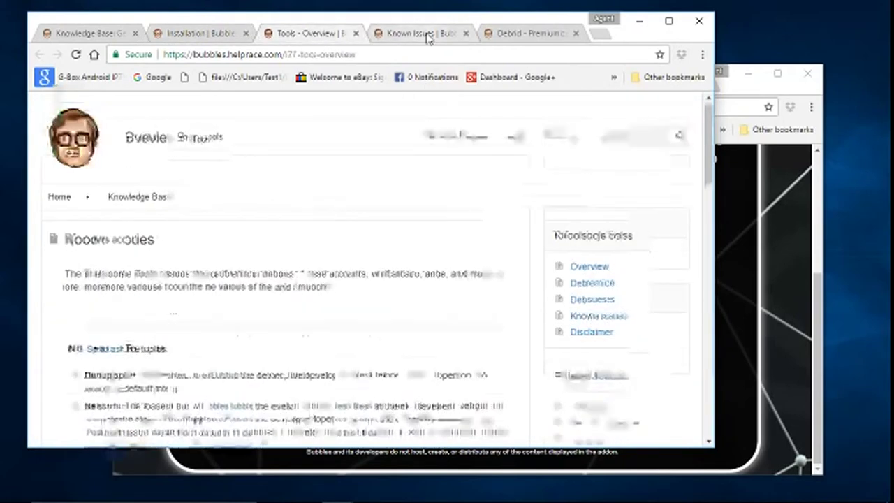
key(ctrl+Tab)
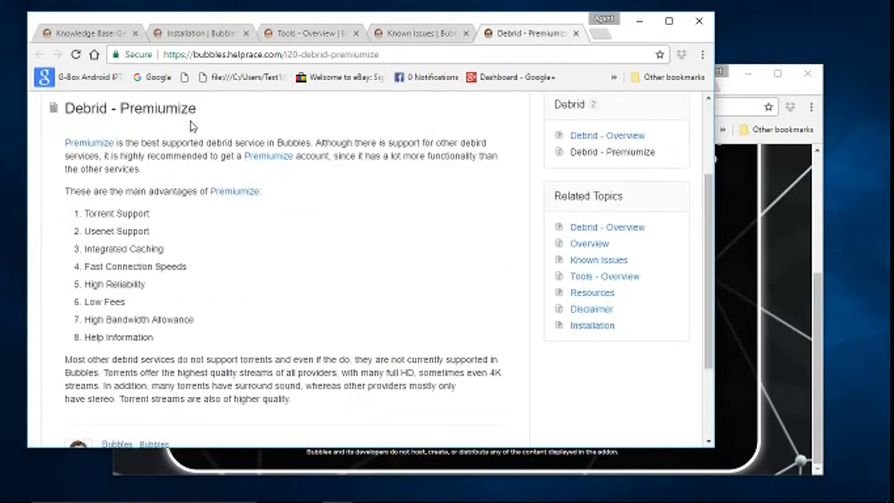
key(alt+Tab)
click(345, 256)
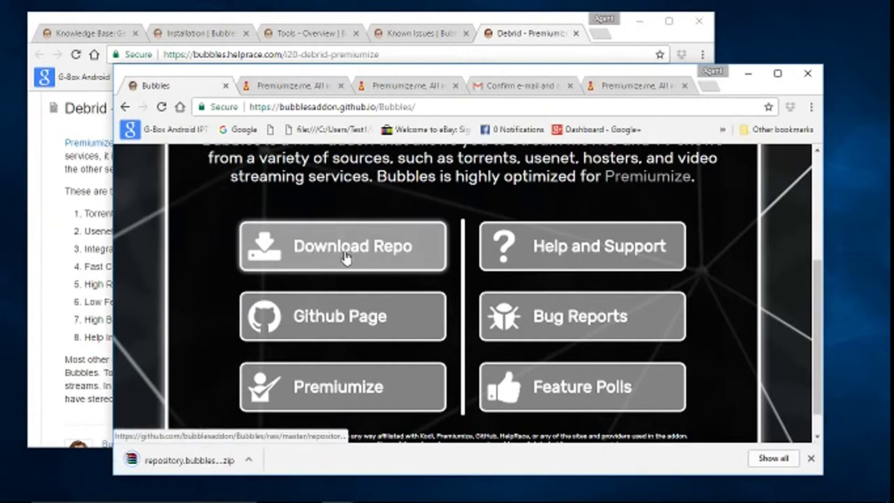
Bring up the Windows Start menu and scroll its app list
mouse_move(377, 499)
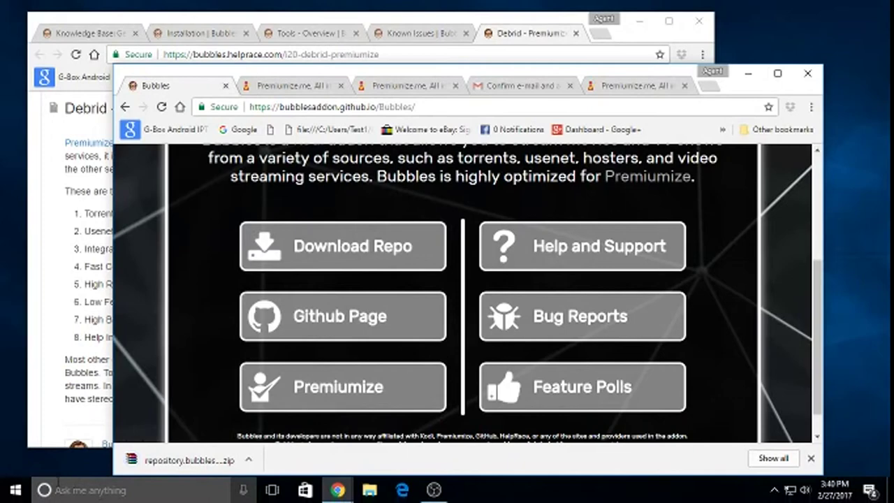
key(super)
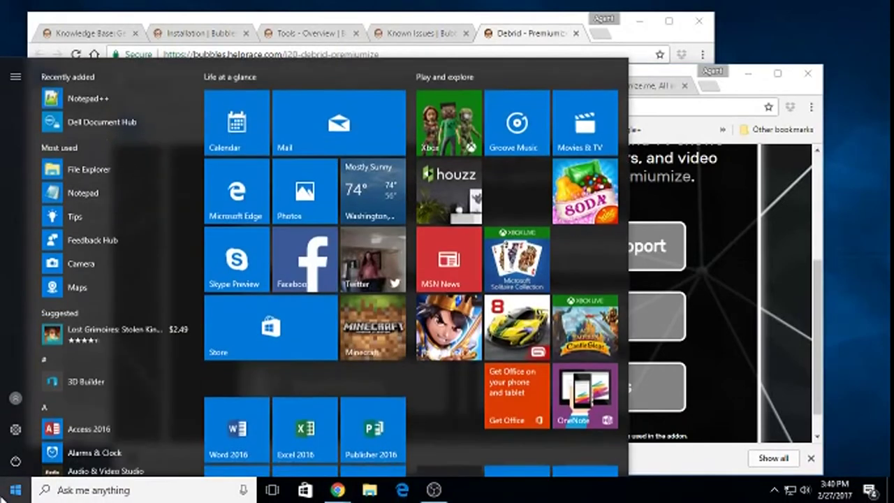
scroll(512, 419, down, 5)
Launch Kodi and go to Add-ons > Add-on browser > Install from zip file
click(512, 437)
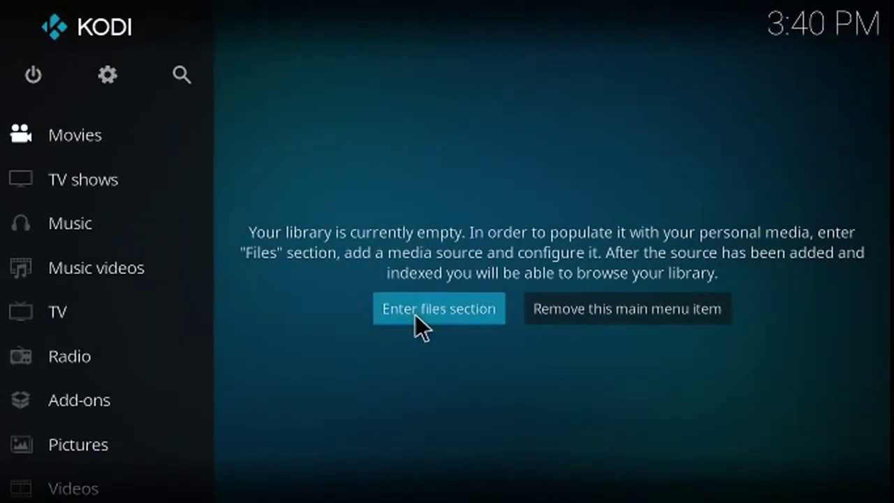
mouse_move(99, 405)
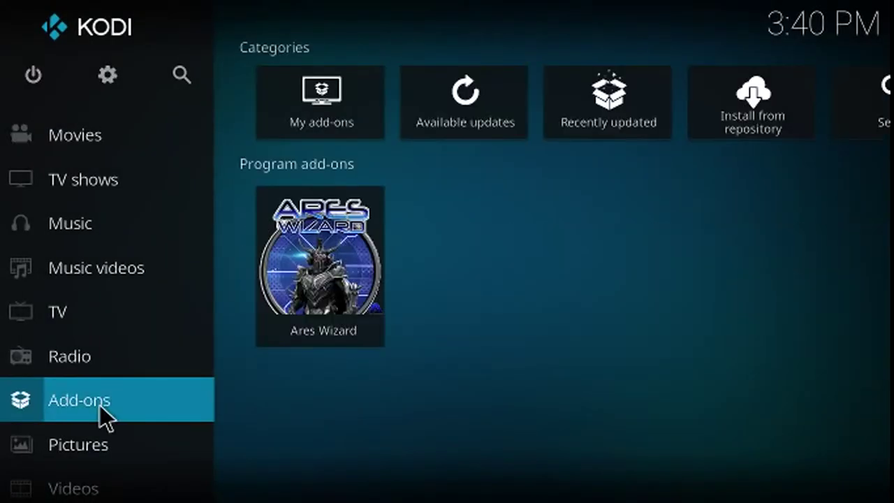
click(100, 404)
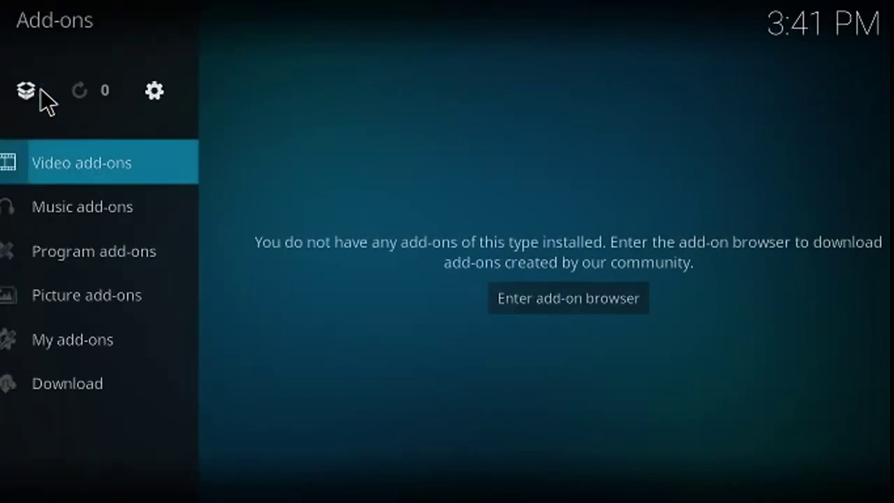
click(43, 91)
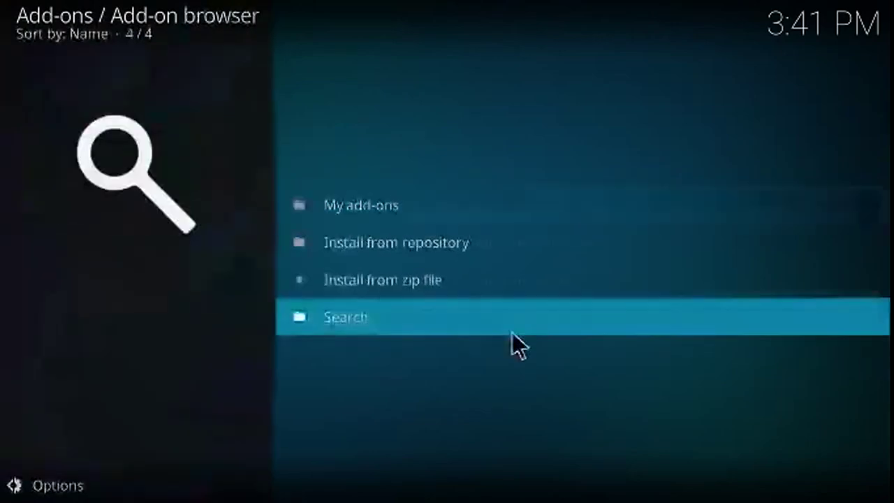
click(449, 278)
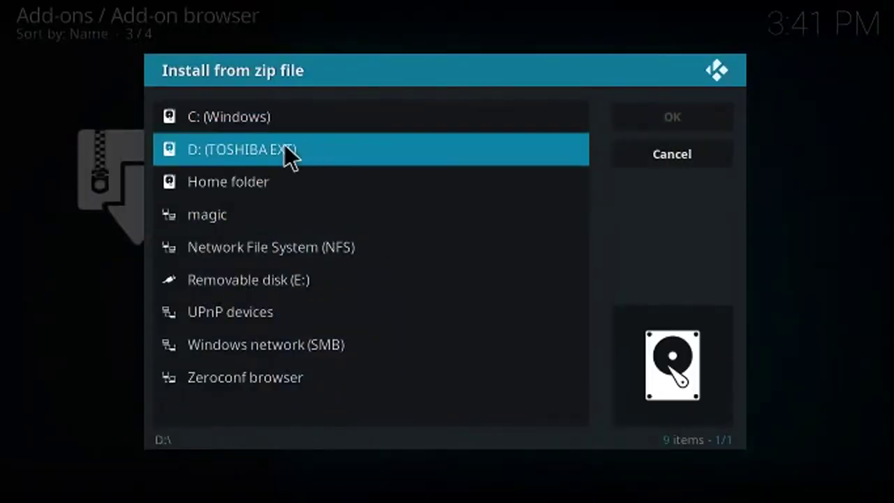
Install repository.bubbles-1.0.0.zip from C: > Users > user folder > Downloads, then close the browser
click(301, 125)
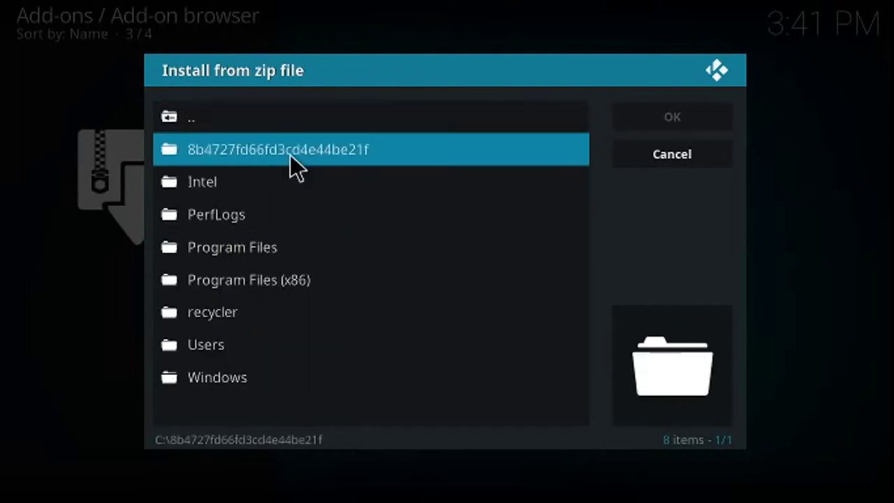
click(256, 346)
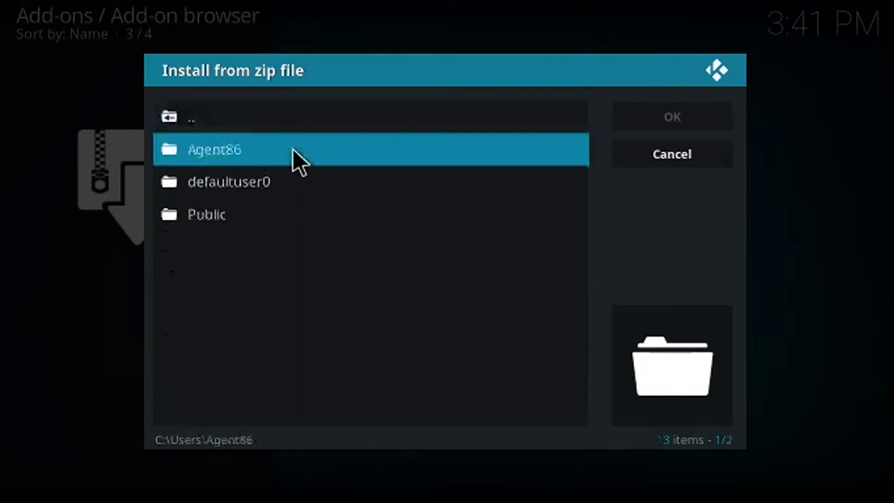
click(292, 149)
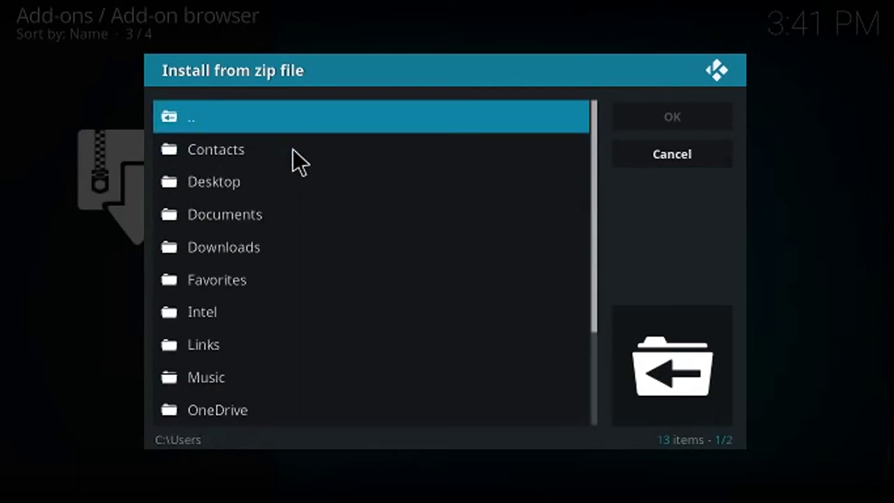
click(265, 246)
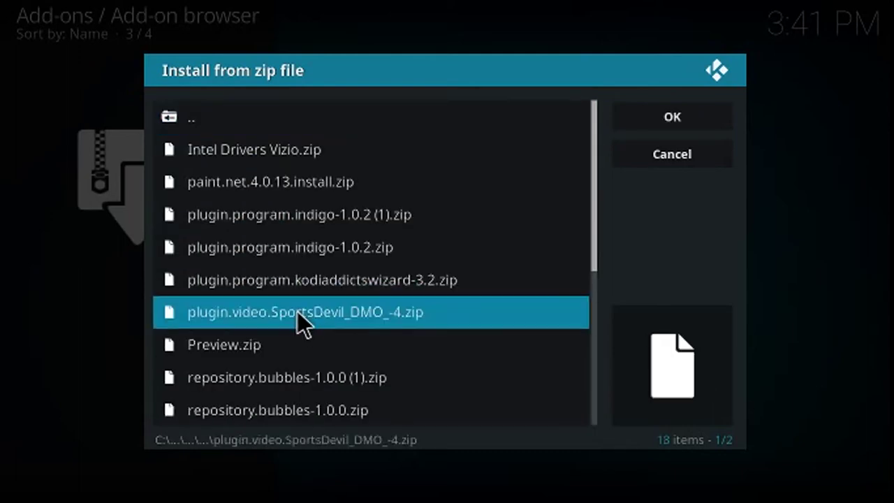
scroll(316, 395, down, 1)
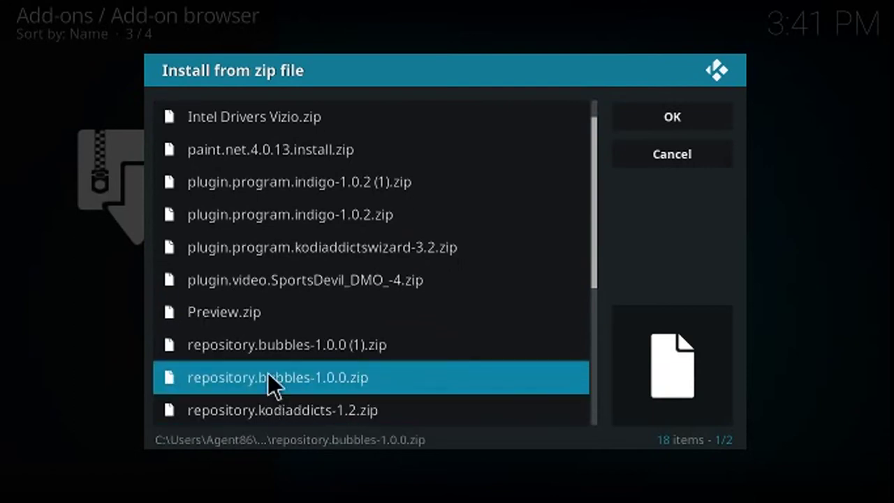
click(317, 385)
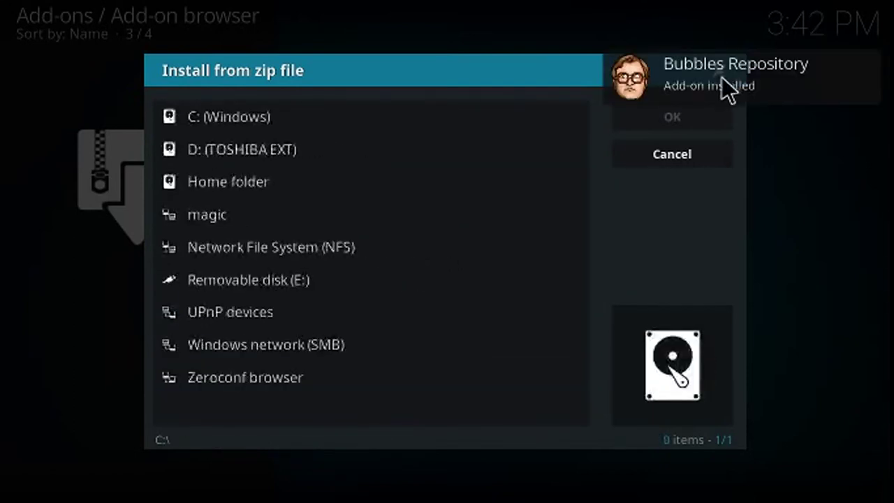
right_click(725, 87)
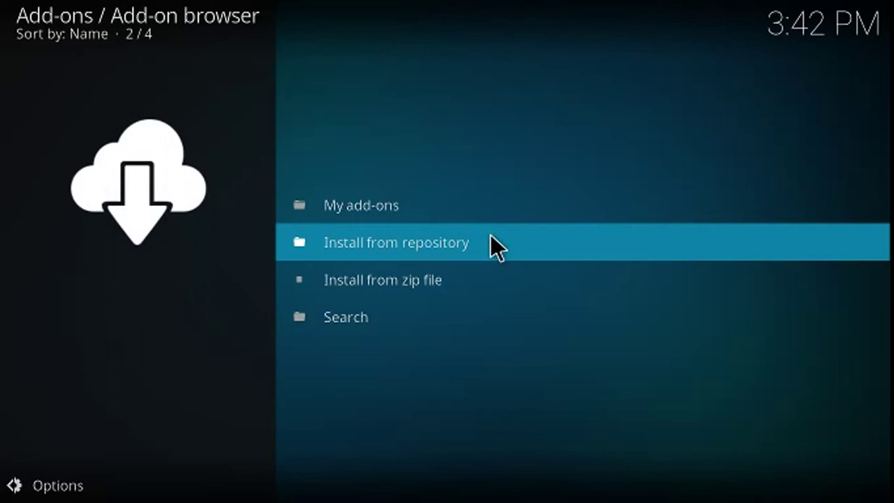
Open Install from repository > Bubbles Repository > Video add-ons > Bubbles and install it
click(491, 242)
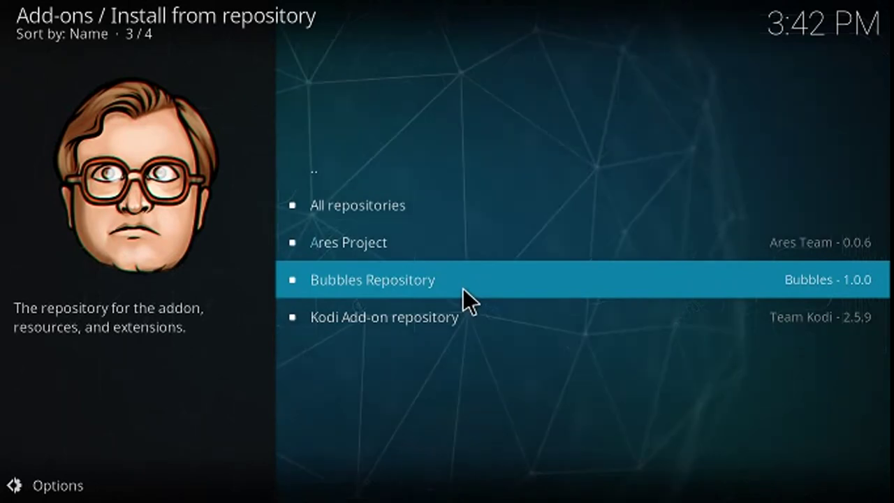
click(463, 288)
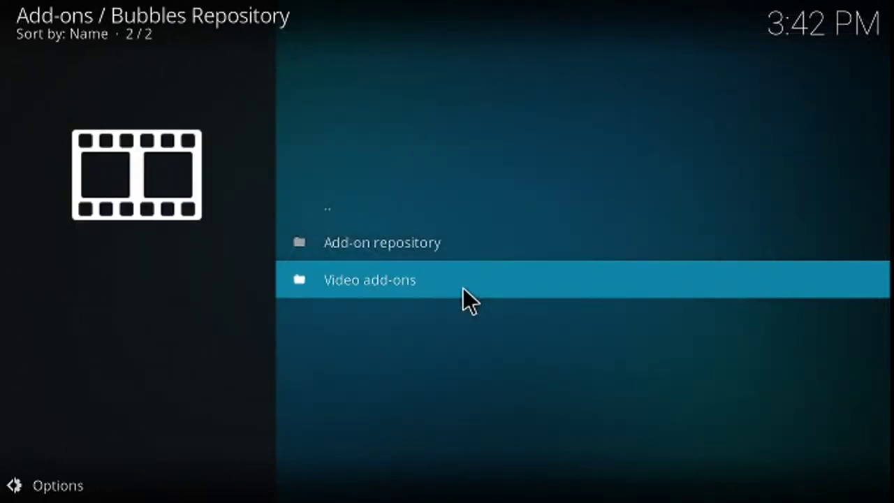
click(463, 288)
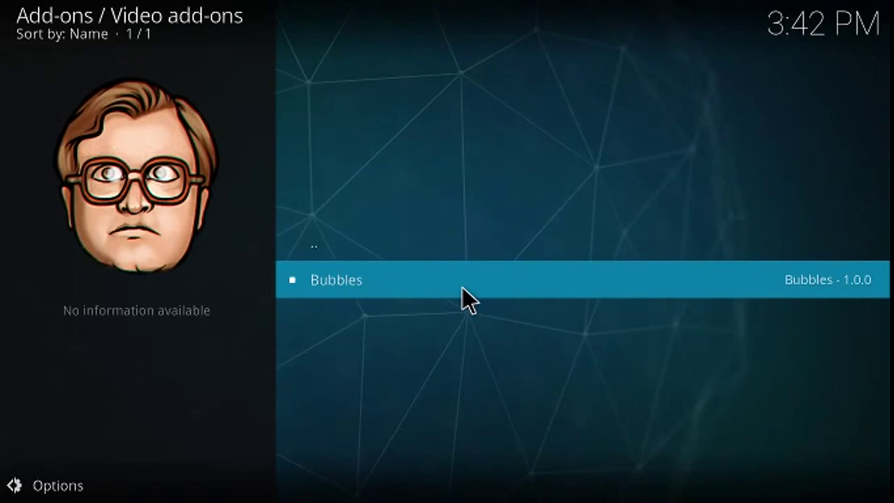
click(463, 287)
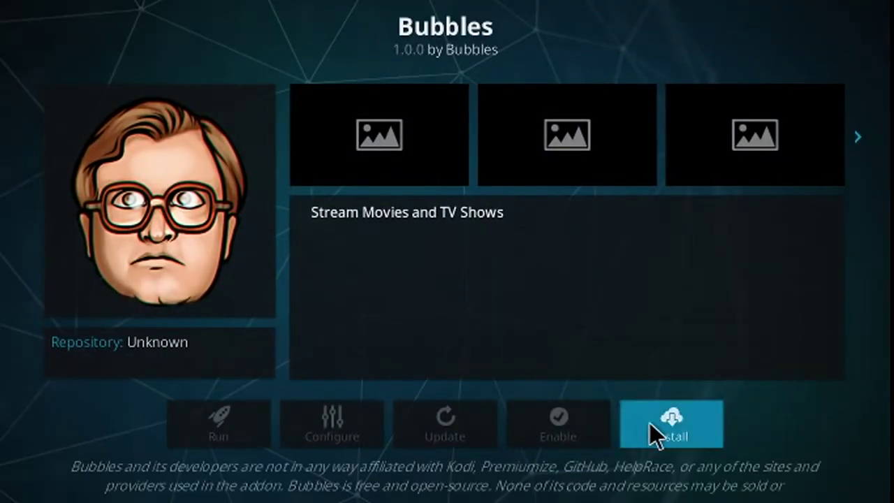
click(649, 423)
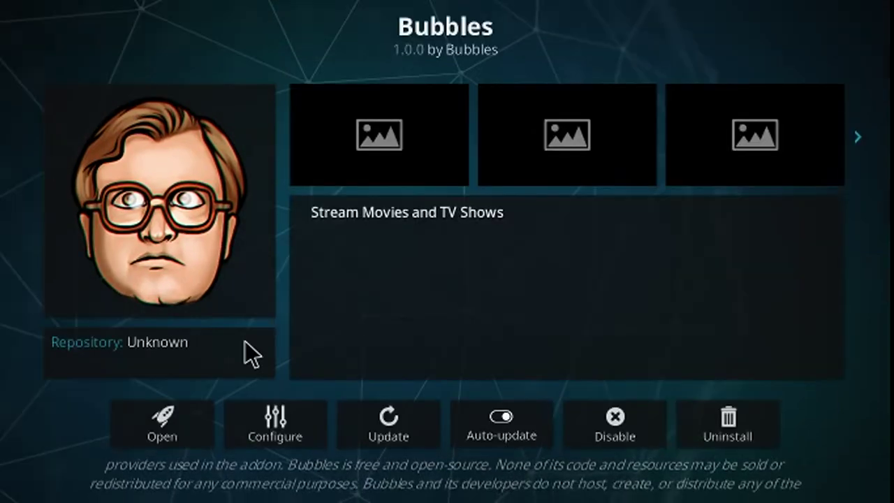
Open the newly installed Bubbles add-on from its info page
click(165, 427)
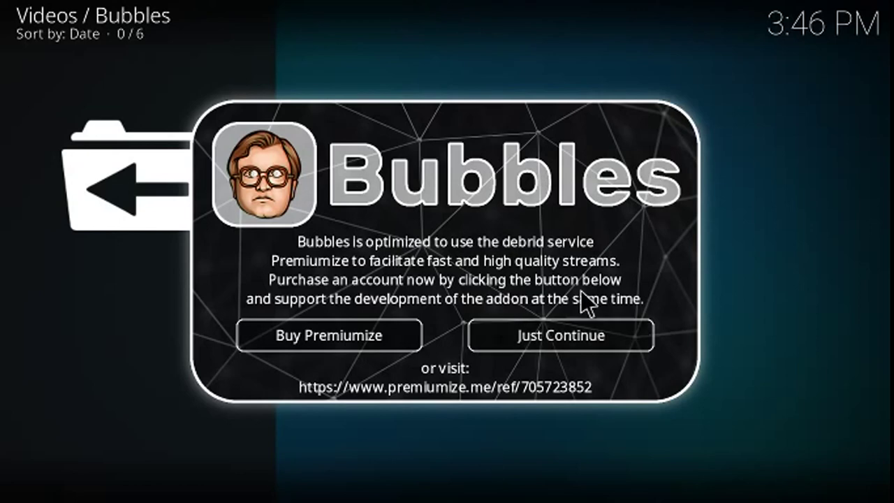
Choose Just Continue to dismiss the Premiumize recommendation without buying
click(581, 339)
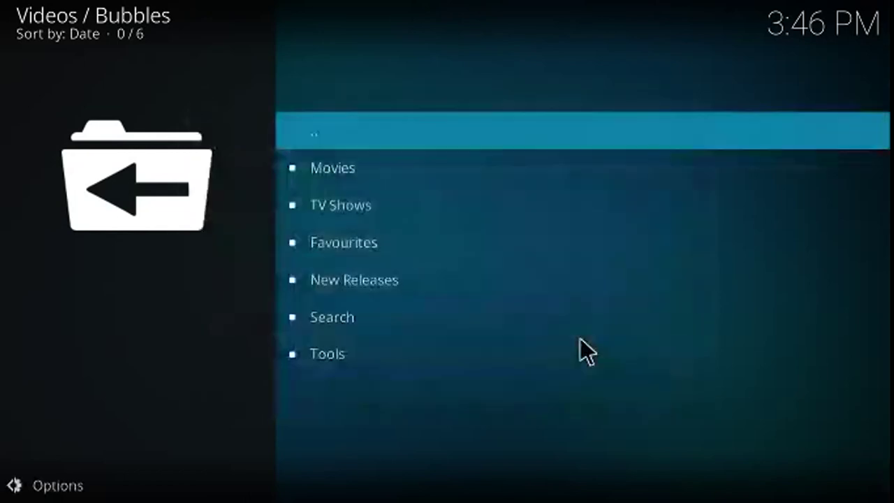